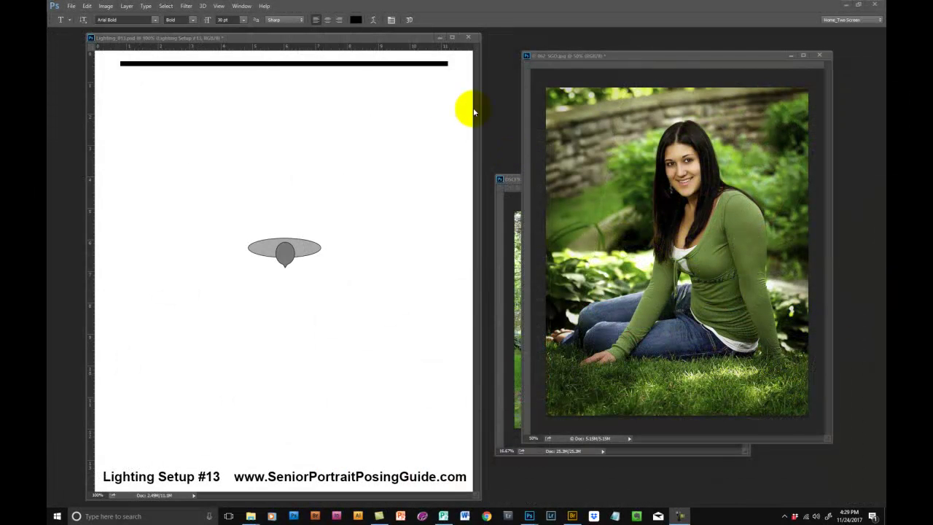
left_click_drag(390, 41, 384, 41)
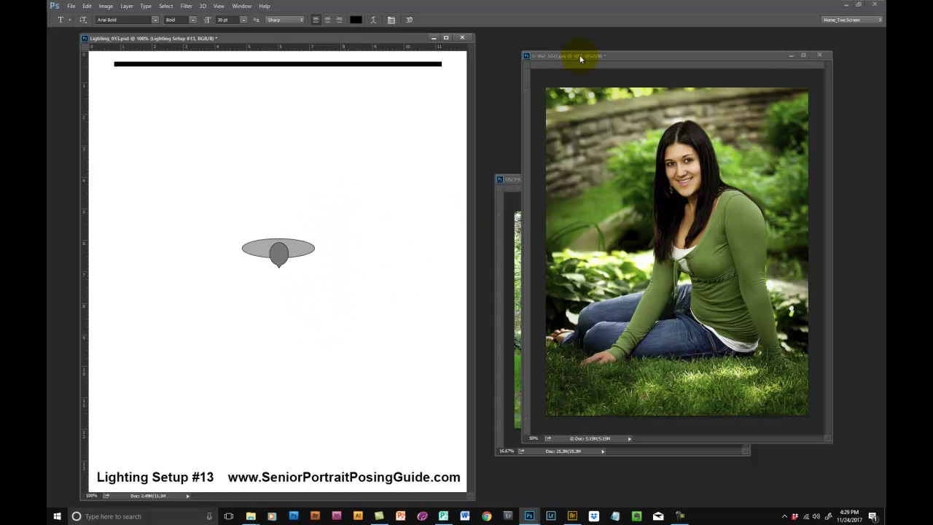
left_click_drag(583, 56, 607, 52)
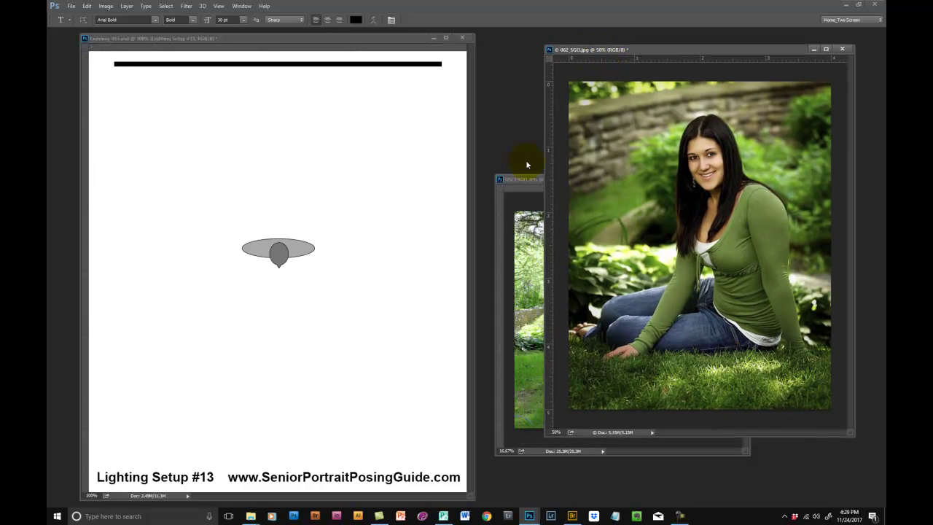
left_click(518, 190)
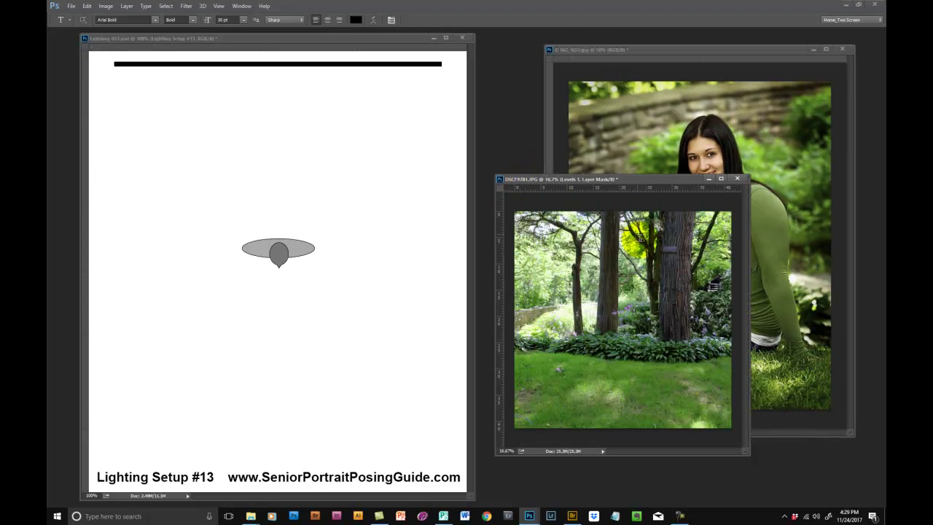
left_click(606, 48)
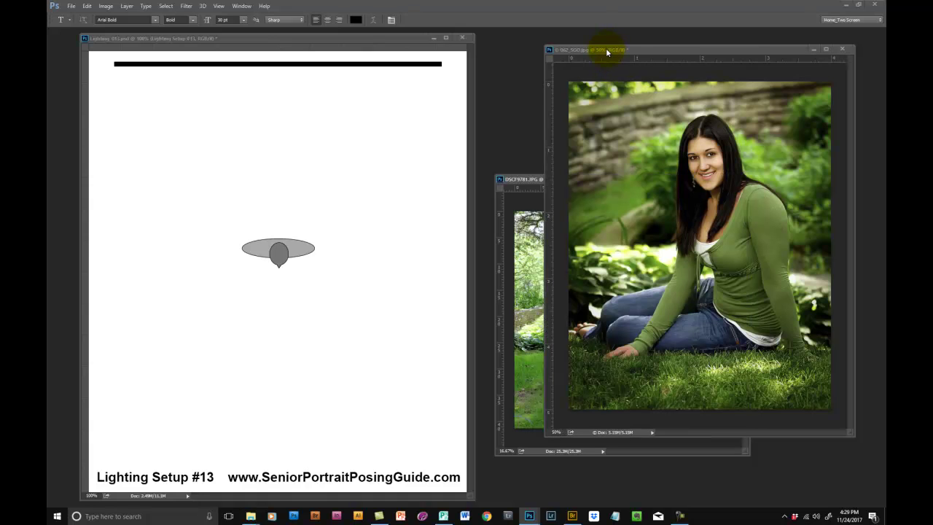
- Rotate the grey Body ellipse about 47° so it sits on a diagonal
mouse_move(389, 42)
left_mouse_down()
mouse_move(407, 31)
mouse_move(394, 35)
left_mouse_up()
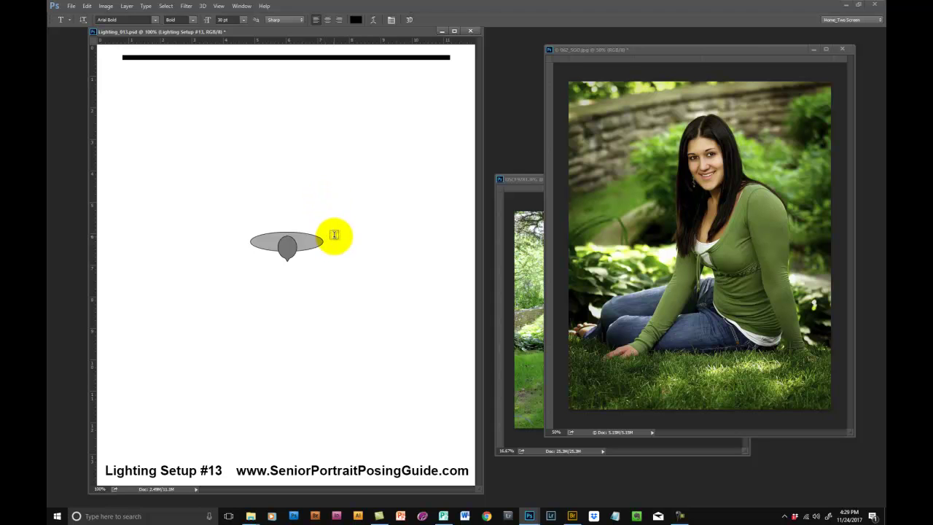
key("v")
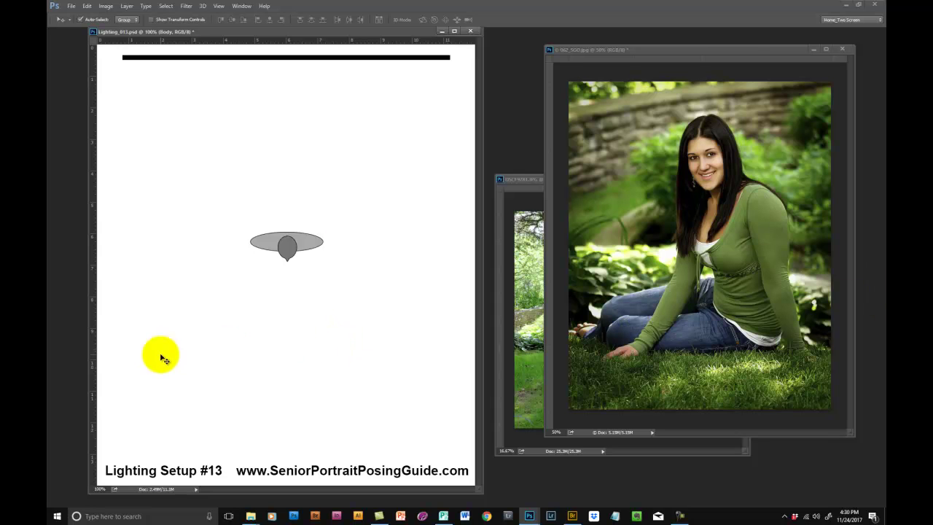
key("ctrl+t")
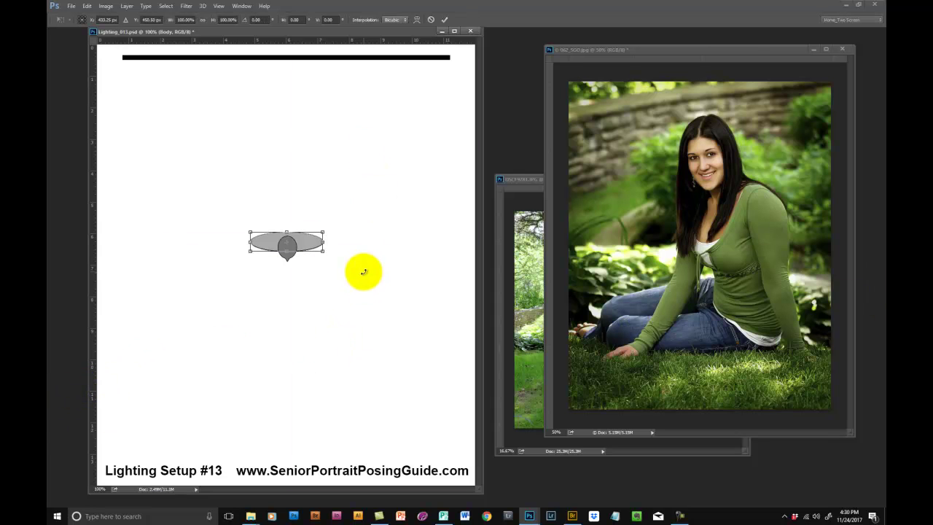
left_click_drag(364, 272, 314, 329)
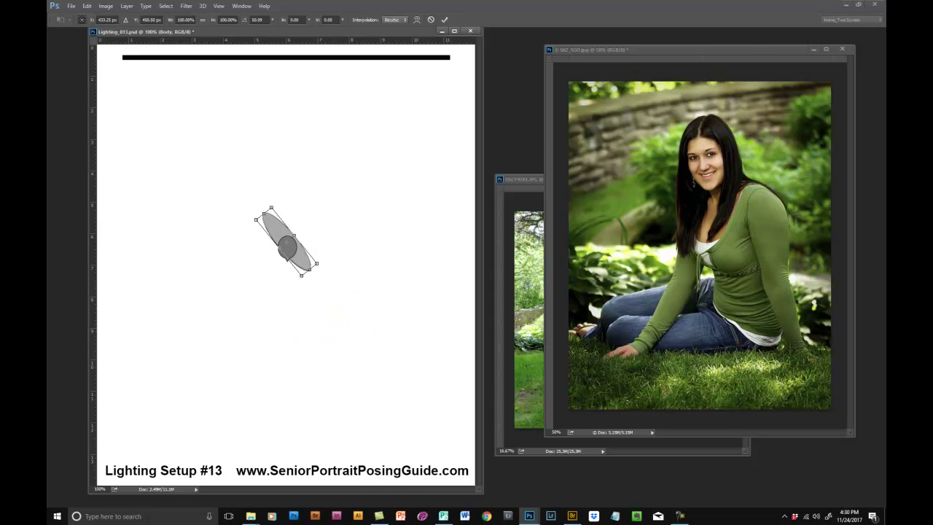
left_click(444, 20)
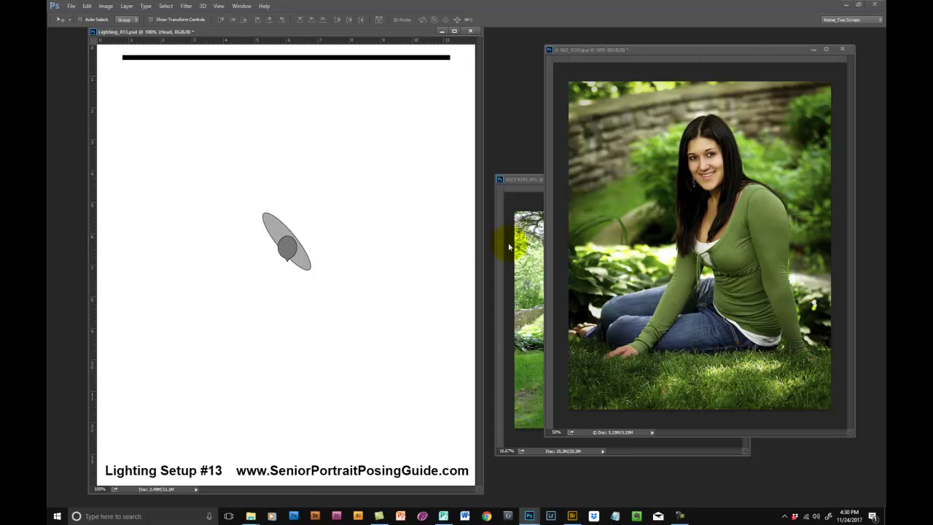
- Tilt the Head circle about 7° and commit the rotation
key("ctrl+t")
left_click_drag(296, 294, 293, 296)
left_click(445, 19)
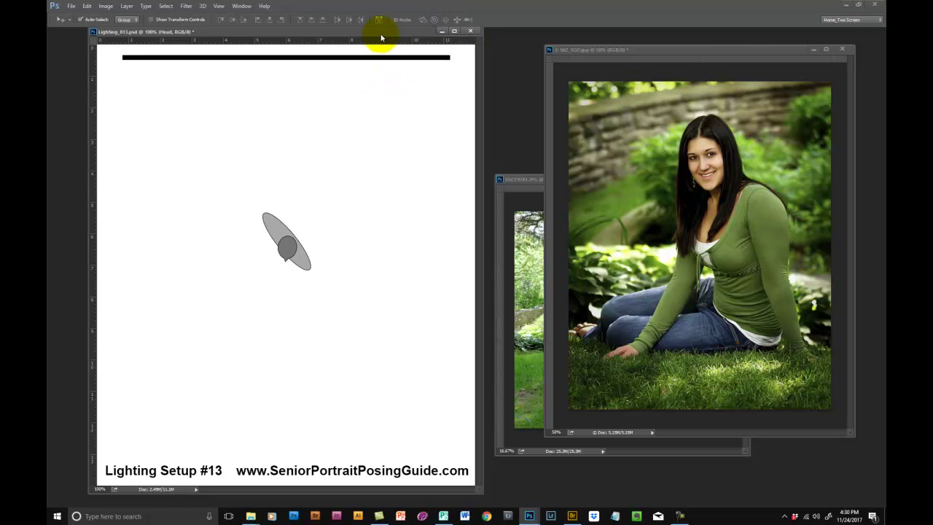
left_click_drag(380, 33, 377, 34)
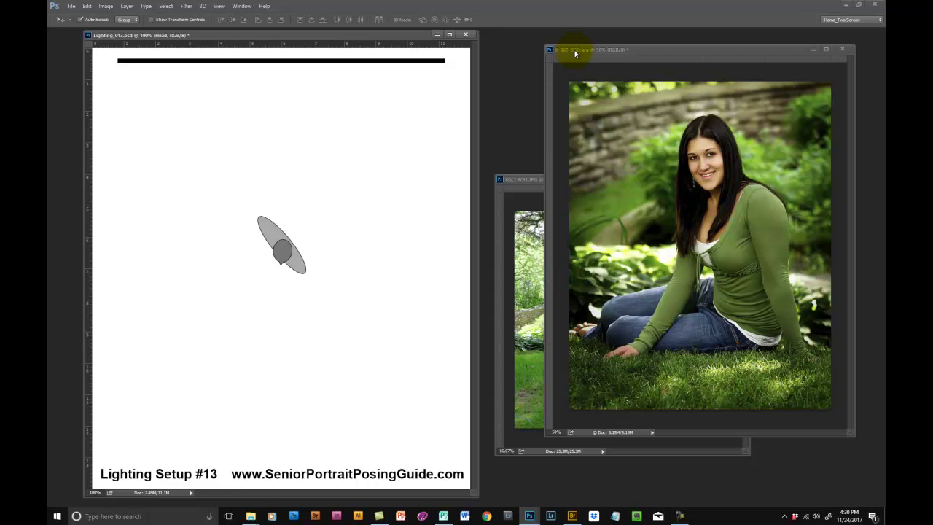
left_click_drag(576, 48, 574, 50)
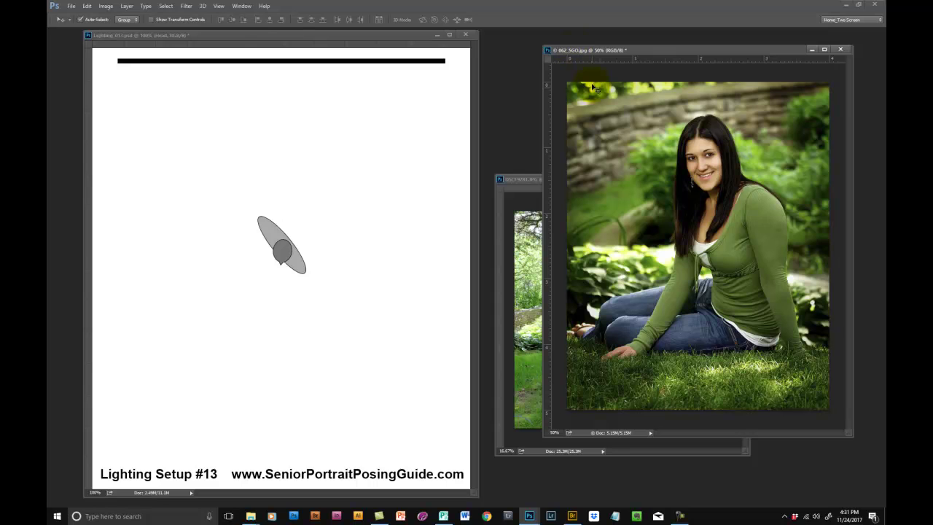
left_click(394, 34)
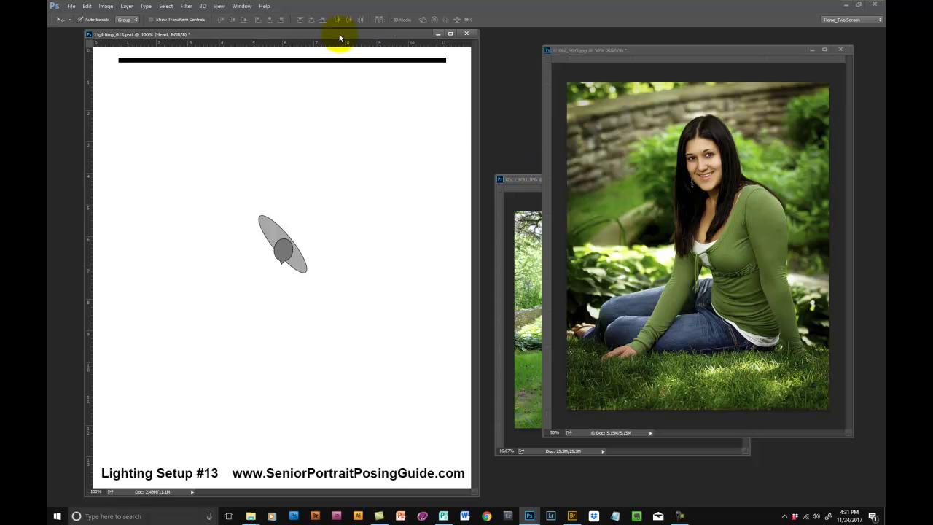
- Bring the DSCF9781.JPG garden photo over the portrait, enlarge its window and shift it aside
left_click_drag(340, 33, 331, 35)
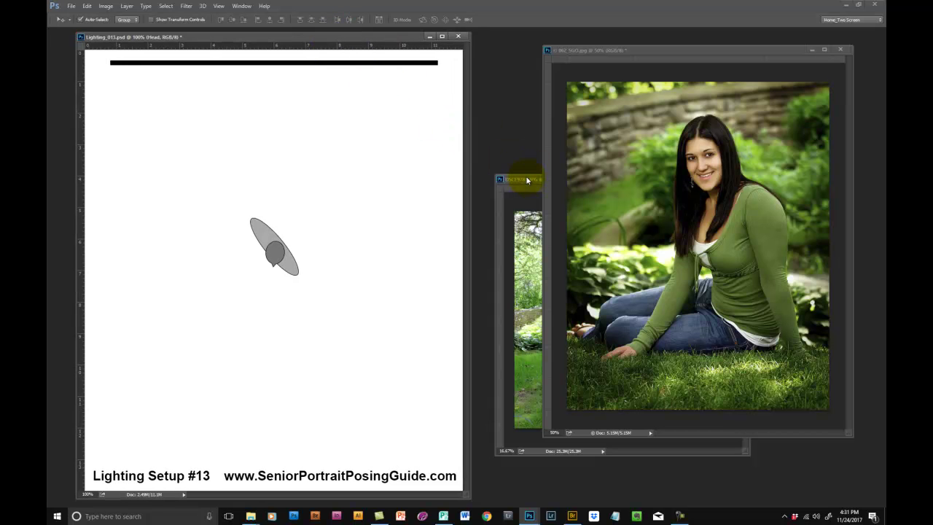
left_click_drag(527, 179, 501, 82)
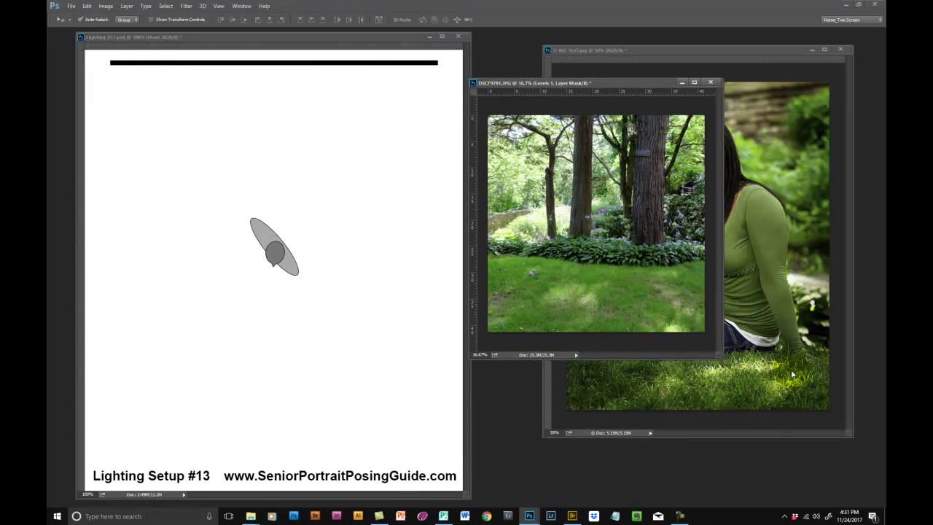
left_click_drag(719, 357, 759, 420)
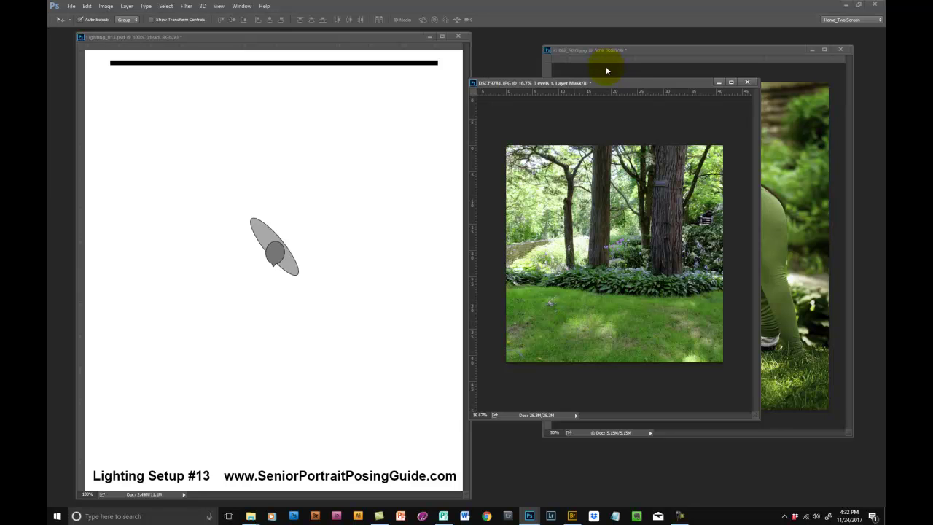
left_click_drag(600, 86, 519, 104)
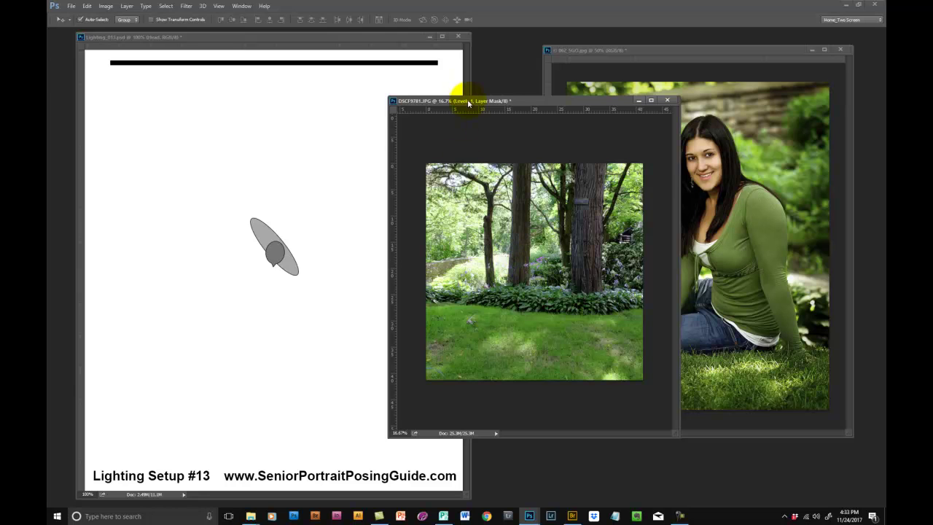
- Move the DSCF9781.JPG garden photo window rightward over the portrait
left_click_drag(501, 101, 566, 99)
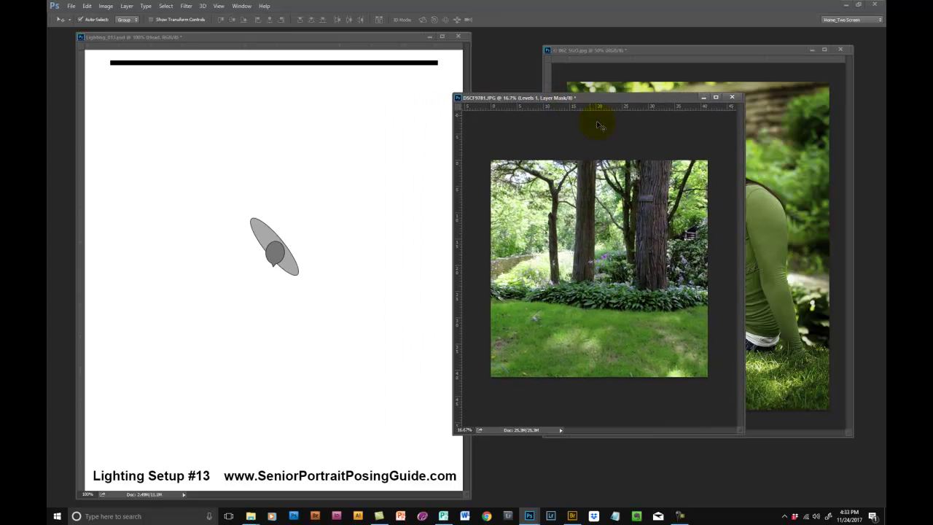
left_click(609, 261)
left_click(602, 369)
left_click(535, 197)
left_click(591, 348)
left_click(561, 343)
- Reposition the garden photo lower and right, keeping the 062_SGO.jpg portrait in front
left_click_drag(632, 50, 620, 48)
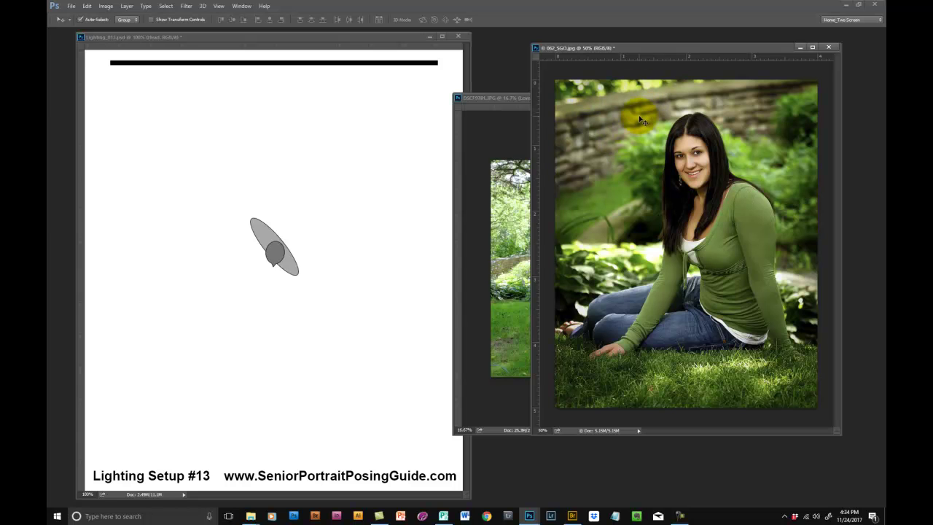
left_click(513, 100)
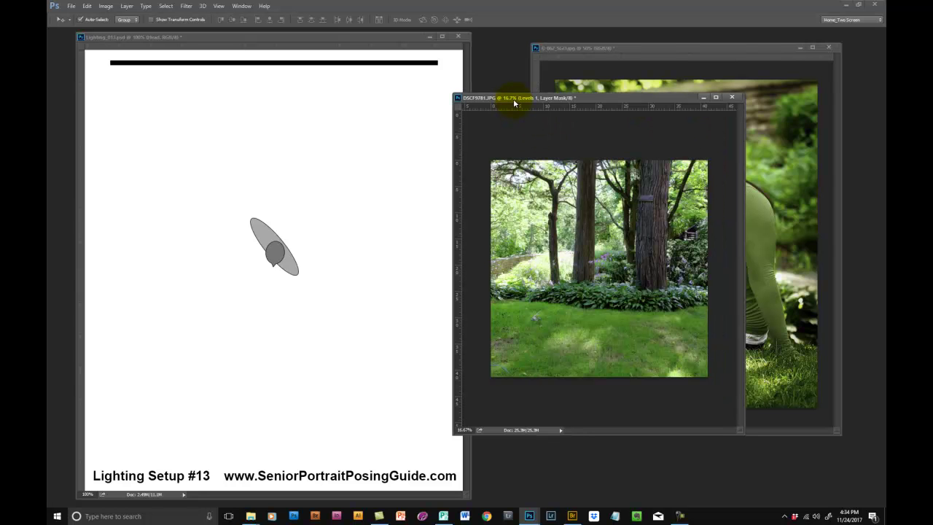
left_click(683, 51)
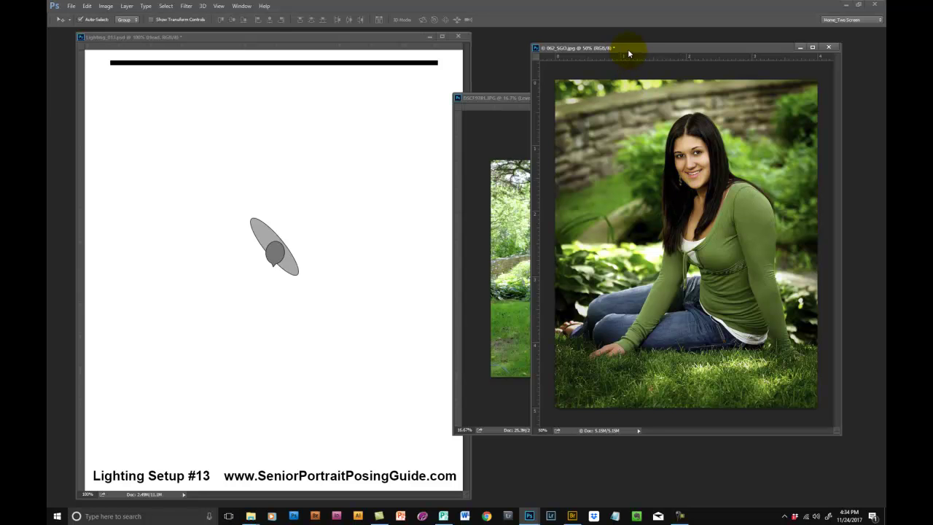
left_click_drag(512, 100, 541, 141)
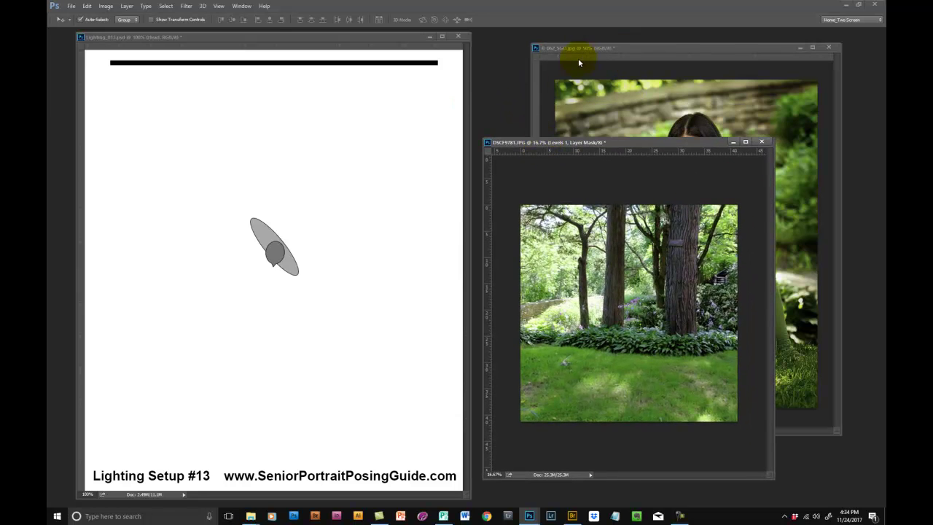
left_click(582, 56)
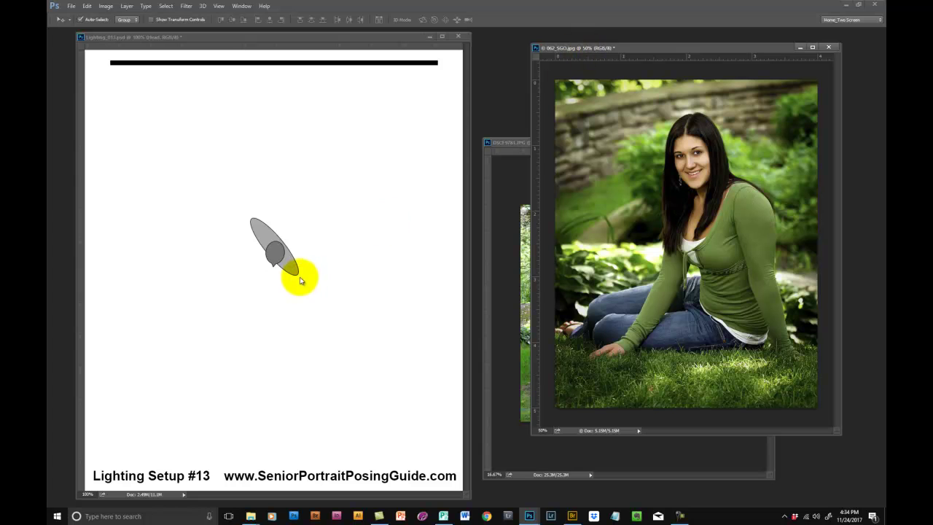
- Nudge the diagram's camera icon slightly downward and return the 062_SGO.jpg portrait to the front
left_click_drag(377, 38, 384, 36)
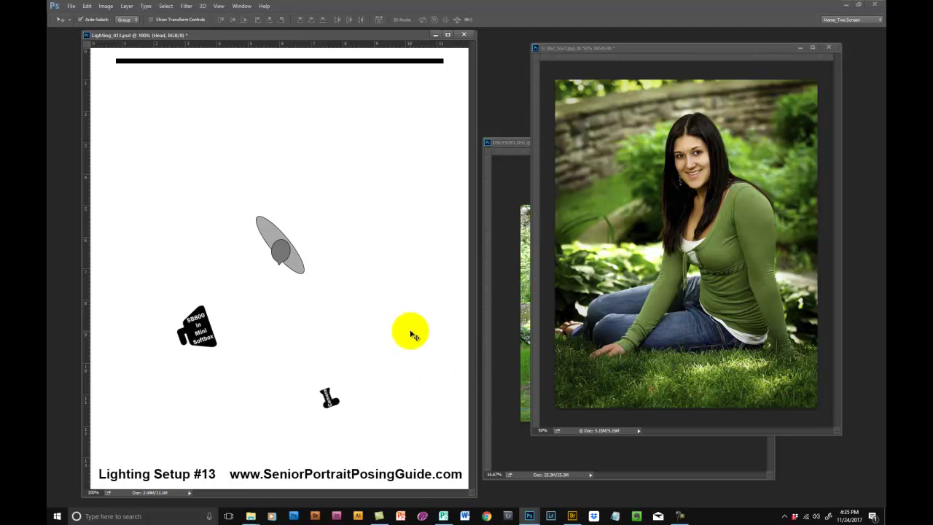
left_click(528, 154)
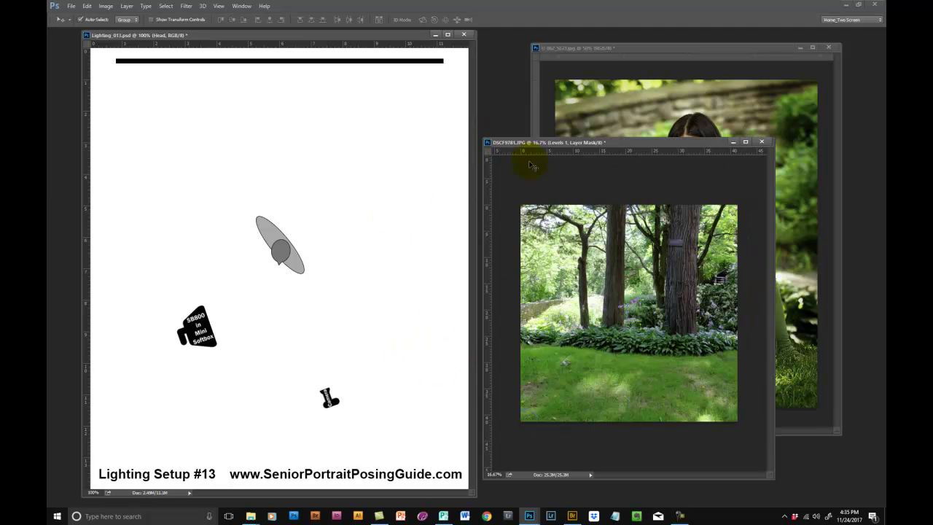
left_click(644, 110)
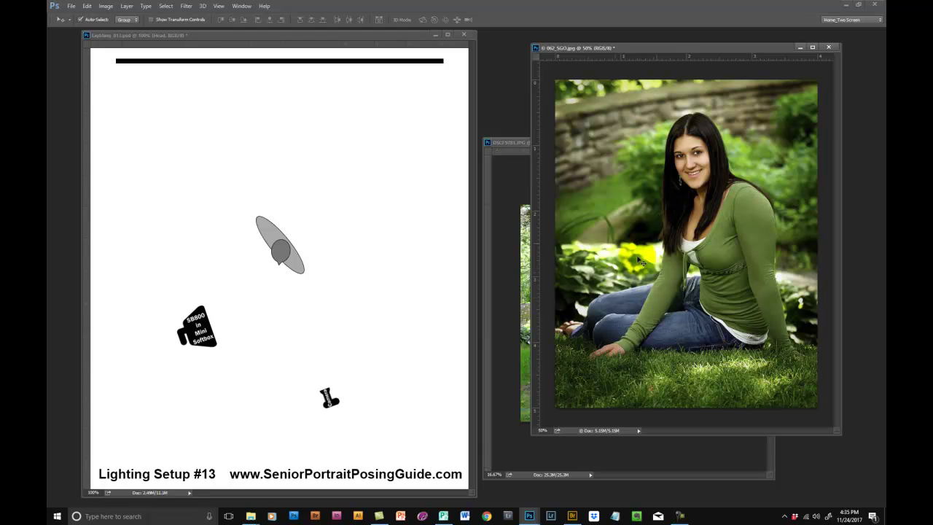
left_click(526, 195)
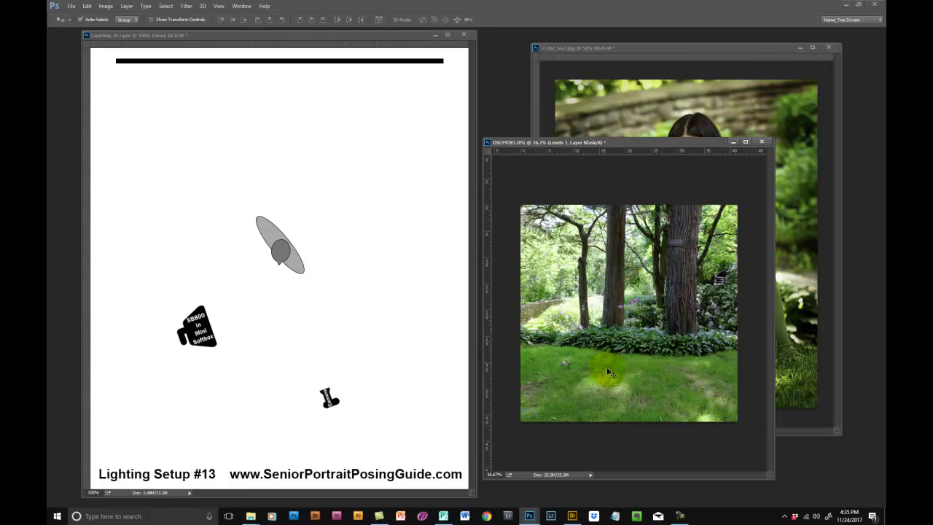
left_click(330, 401)
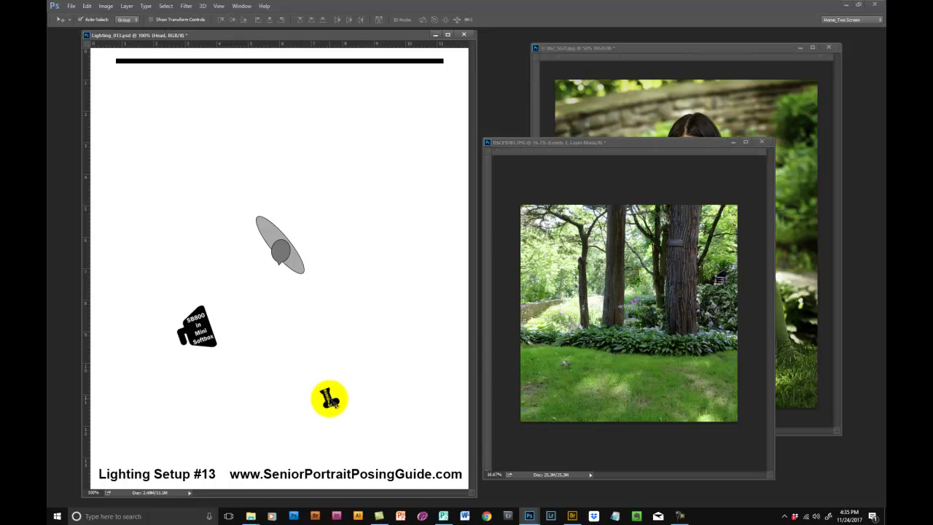
mouse_move(330, 401)
left_mouse_down()
mouse_move(333, 391)
mouse_move(323, 395)
mouse_move(330, 406)
left_mouse_up()
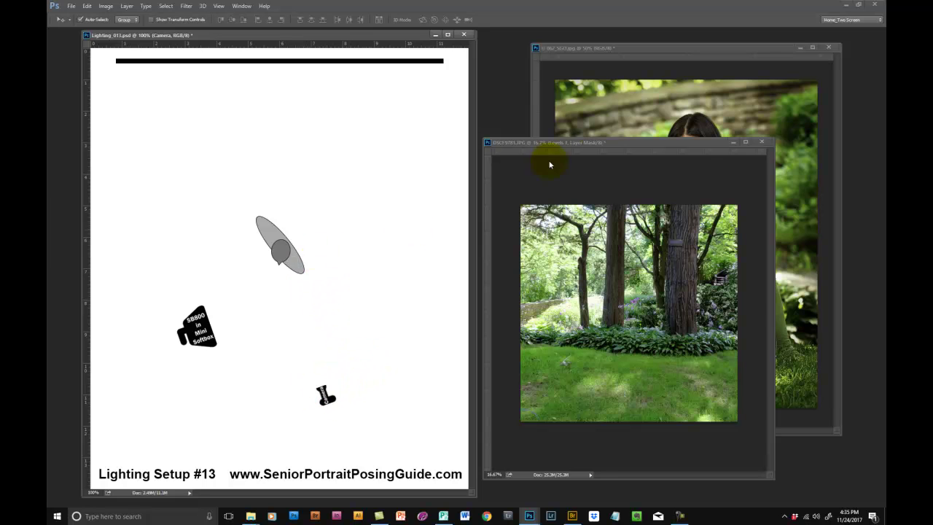
left_click(655, 66)
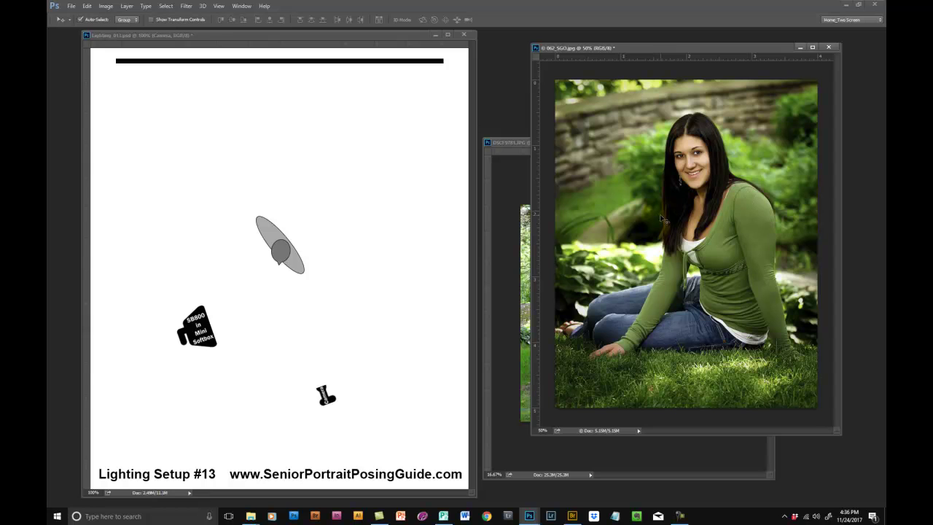
left_click(692, 156)
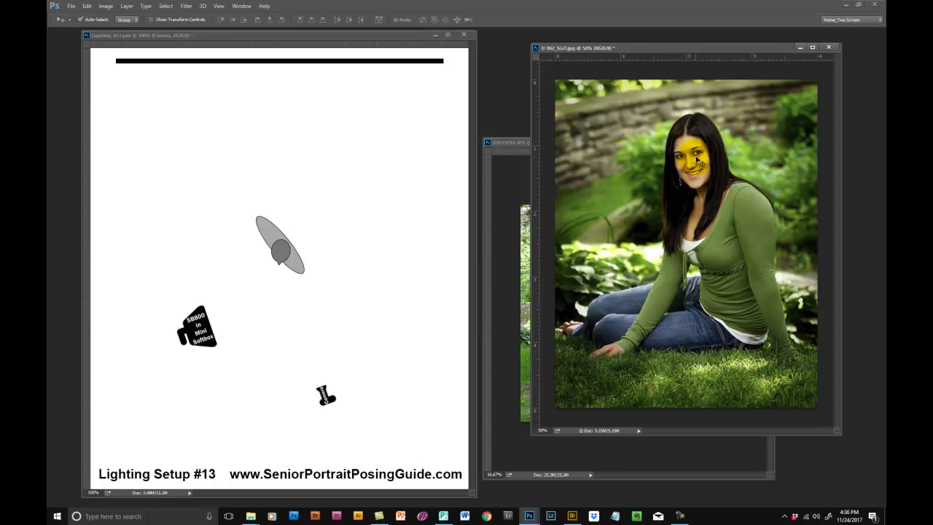
left_click(697, 160)
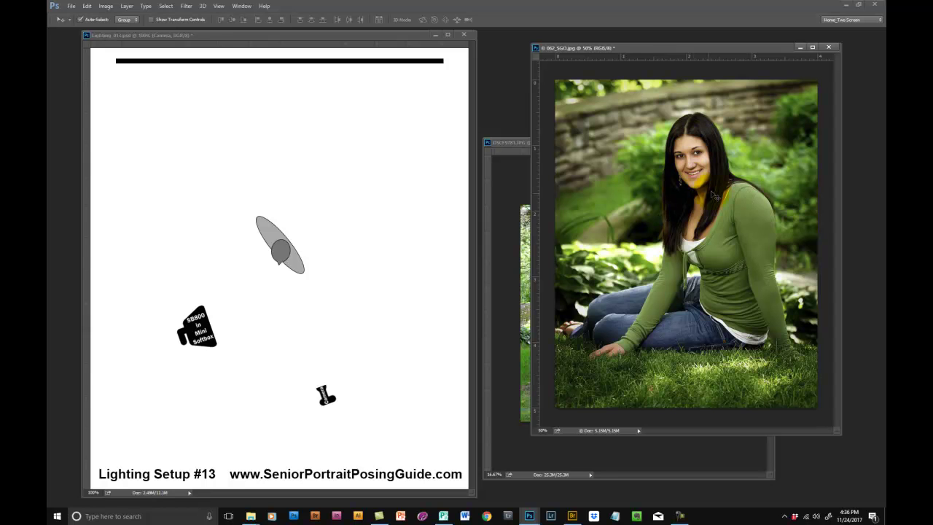
left_click(687, 160)
left_click(704, 159)
left_click(627, 148)
left_click(198, 328)
mouse_move(201, 328)
left_mouse_down()
mouse_move(190, 318)
mouse_move(211, 328)
mouse_move(221, 312)
mouse_move(204, 322)
left_mouse_up()
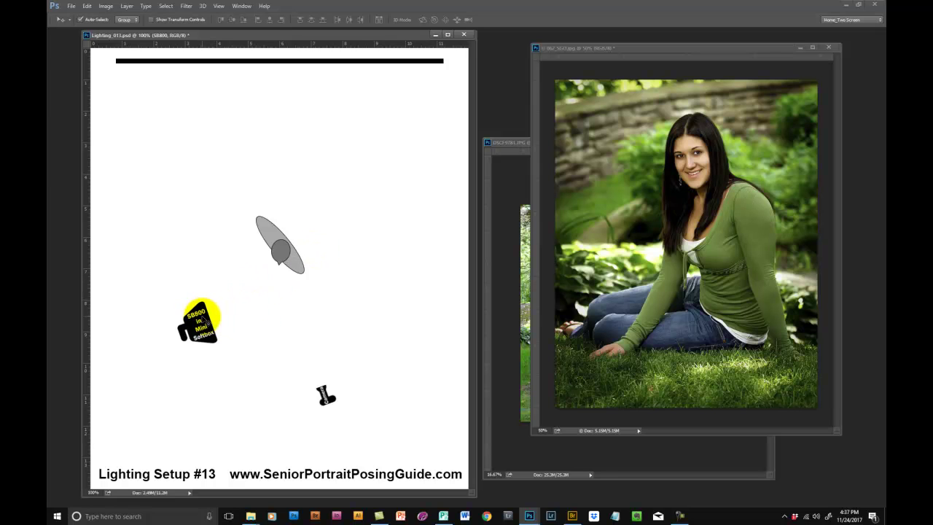
- Move the SB800 softbox up toward the subject and rotate it about 18° to aim at her
left_click_drag(205, 320, 276, 306)
key("ctrl+t")
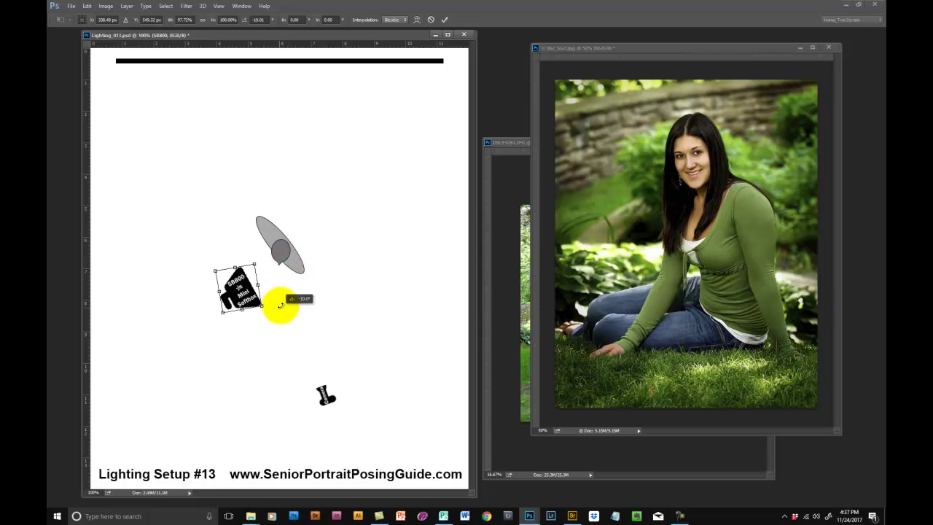
left_click(430, 19)
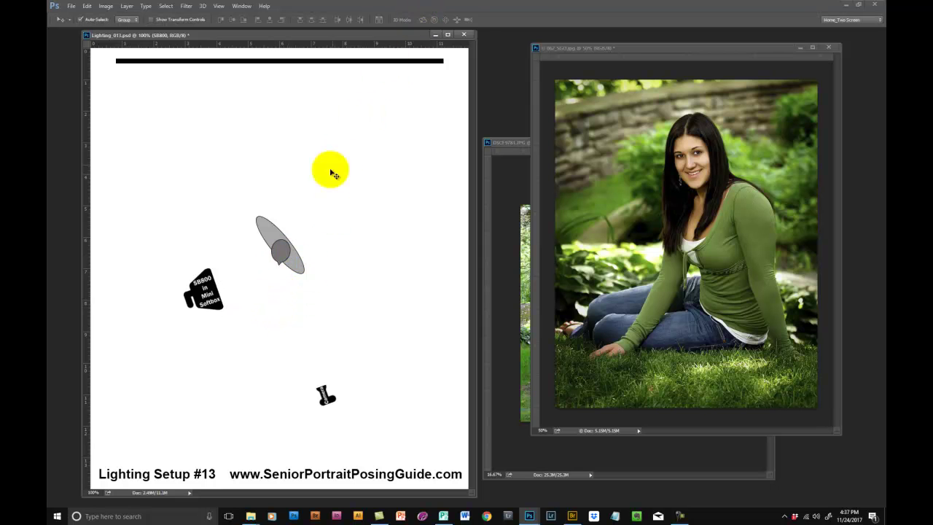
key("ctrl+t")
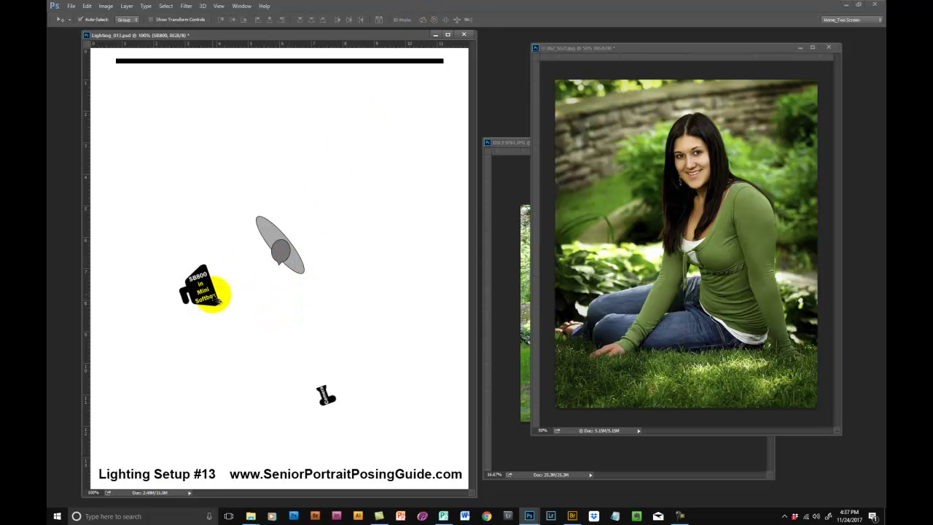
left_click_drag(211, 293, 223, 323)
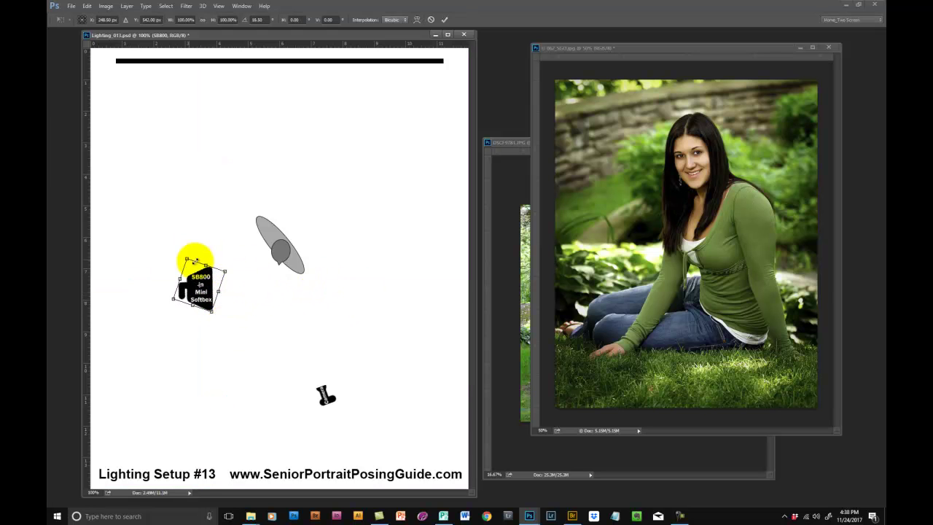
left_click(444, 21)
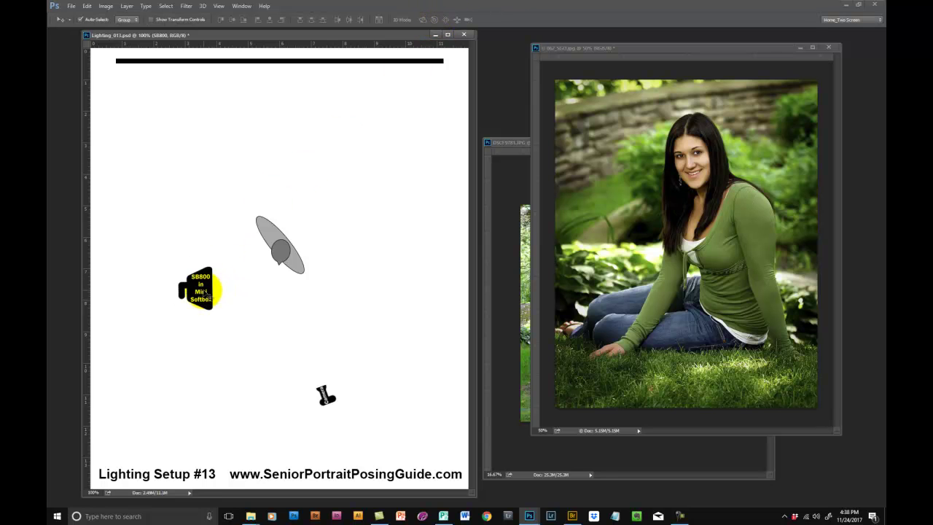
- Nudge the SB800 softbox up-left and slide the 062_SGO.jpg portrait window left beside the diagram
left_click_drag(209, 294, 205, 291)
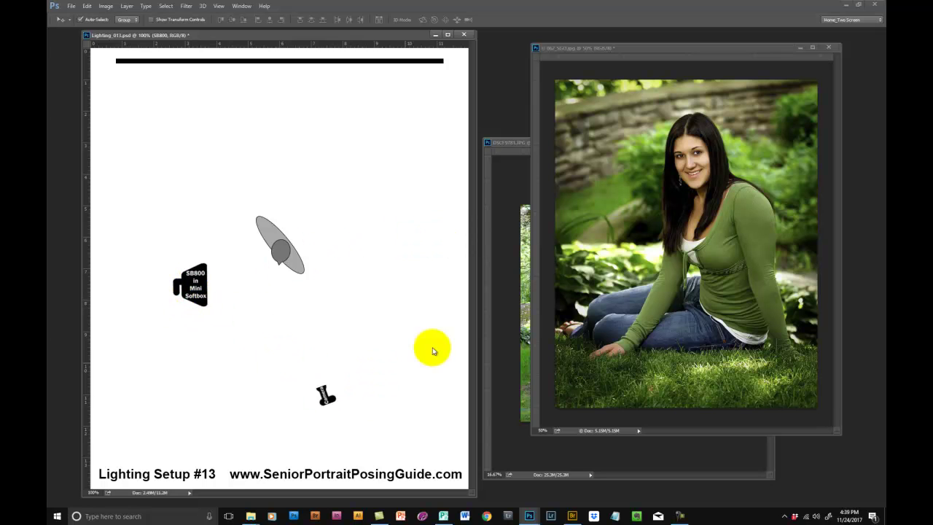
left_click_drag(637, 53, 596, 54)
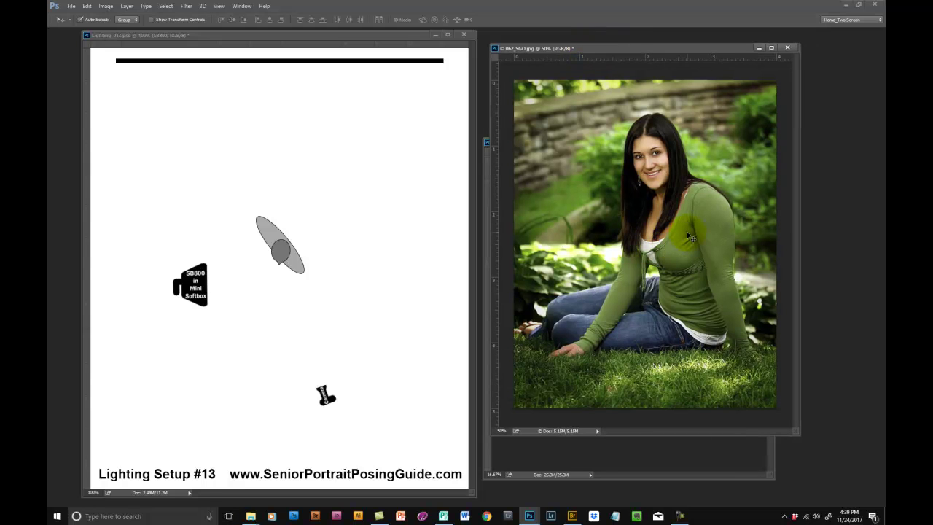
- With a red brush, circle the grass at lower right and mark her shoulder, arm and shirt
key("b")
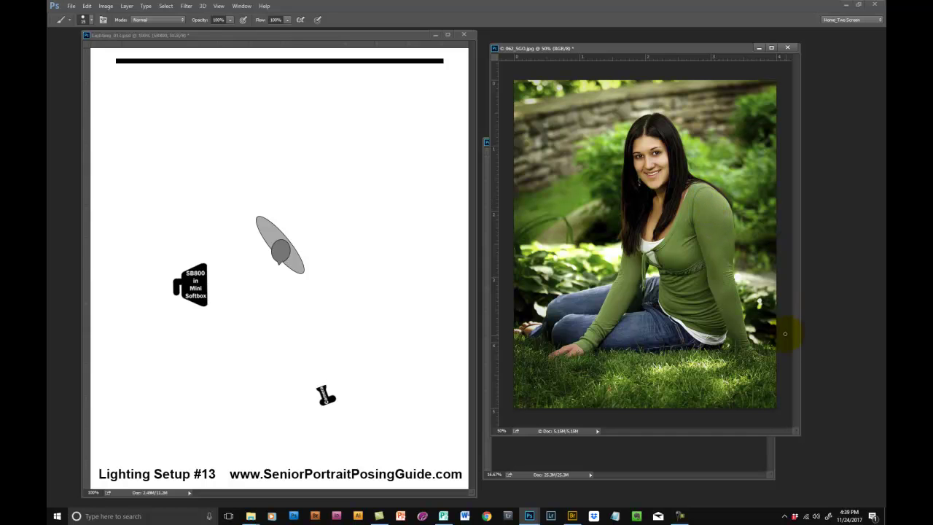
mouse_move(758, 338)
left_mouse_down()
mouse_move(771, 365)
mouse_move(774, 357)
left_mouse_up()
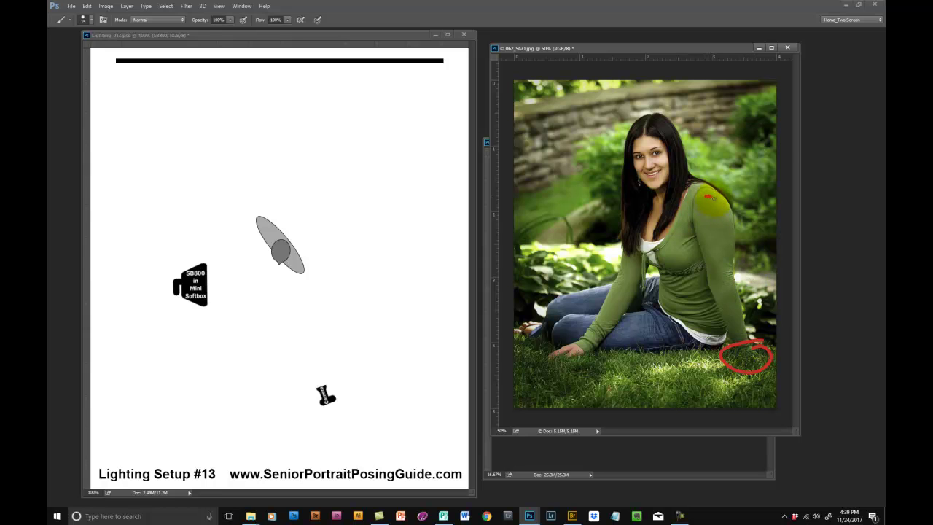
mouse_move(705, 195)
left_mouse_down()
mouse_move(719, 207)
mouse_move(723, 237)
left_mouse_up()
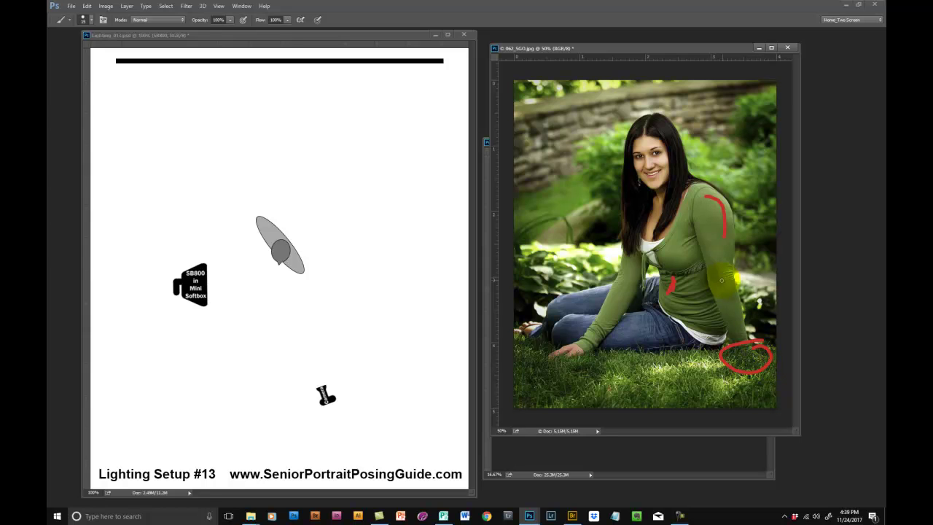
left_click_drag(721, 275, 705, 277)
left_click_drag(731, 257, 732, 268)
- Paint red strokes across her waist, thighs and the grass line, plus short marks near the knee
left_click_drag(574, 304, 575, 318)
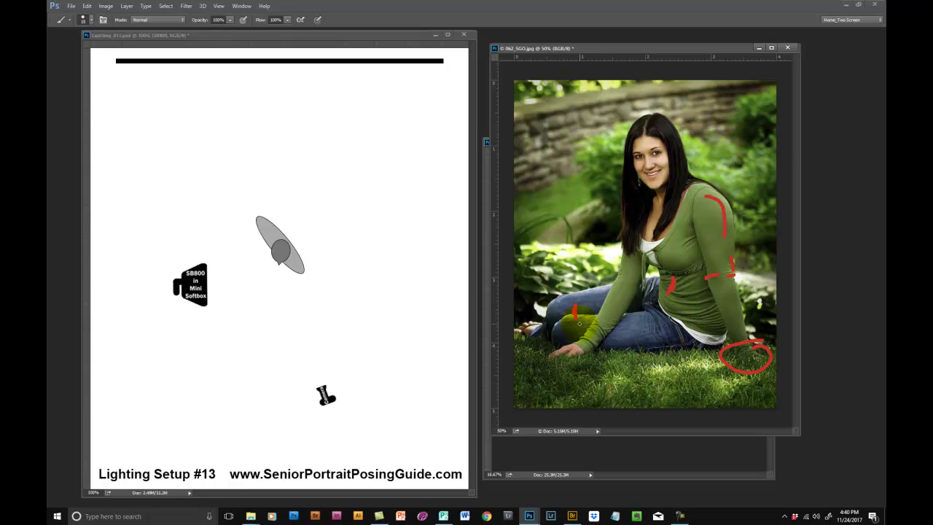
left_click_drag(678, 278, 558, 298)
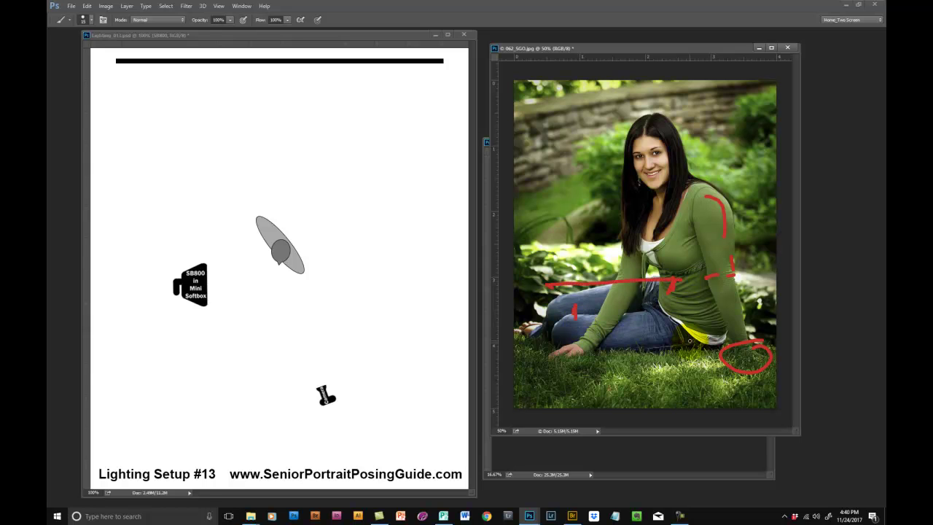
left_click_drag(690, 341, 522, 352)
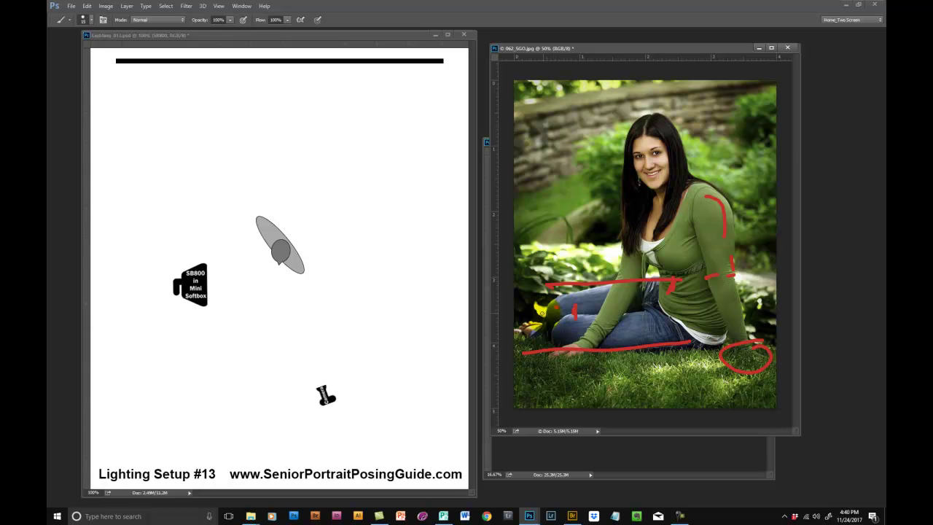
left_click_drag(545, 313, 522, 314)
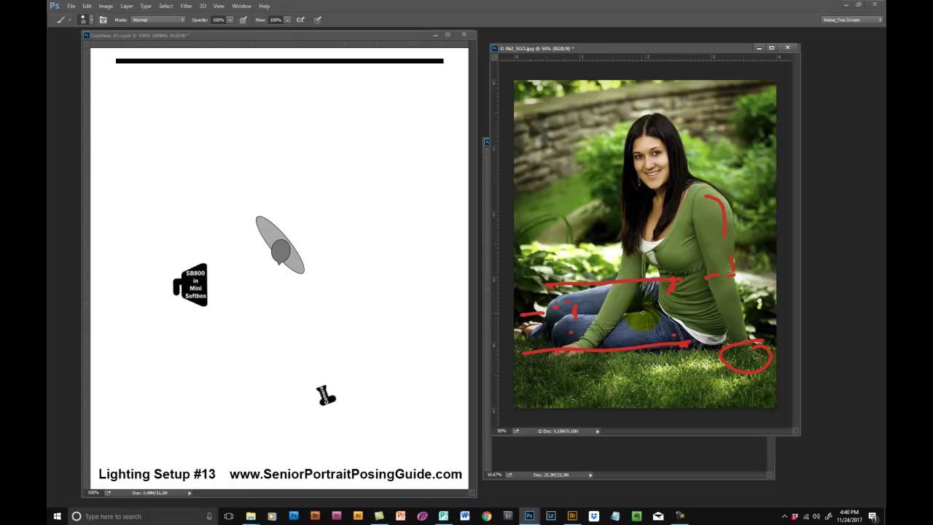
left_click_drag(633, 290, 543, 313)
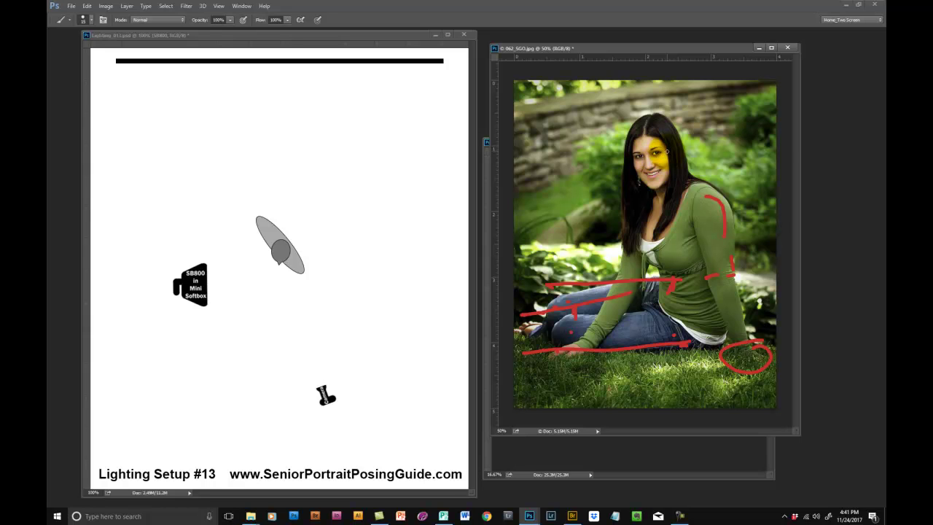
left_click_drag(650, 162, 657, 154)
- Undo the stray red strokes and shift the portrait window slightly left and down
key("ctrl+z")
key("ctrl+z")
left_click_drag(650, 191, 648, 208)
key("ctrl+z")
left_click(590, 93)
mouse_move(579, 50)
left_mouse_down()
mouse_move(571, 44)
mouse_move(571, 57)
left_mouse_up()
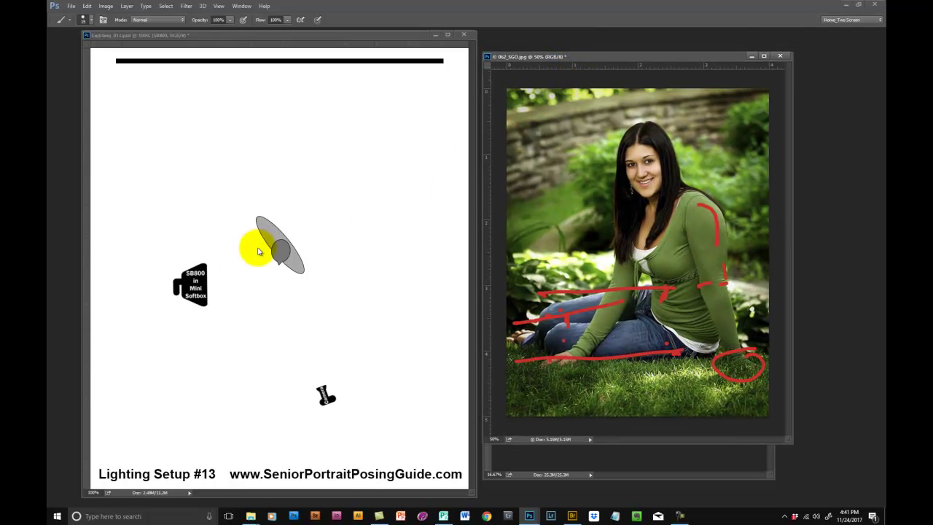
- Shift the SB800 softbox right and the light stand up-right, then bring the portrait back in front
left_click(198, 282)
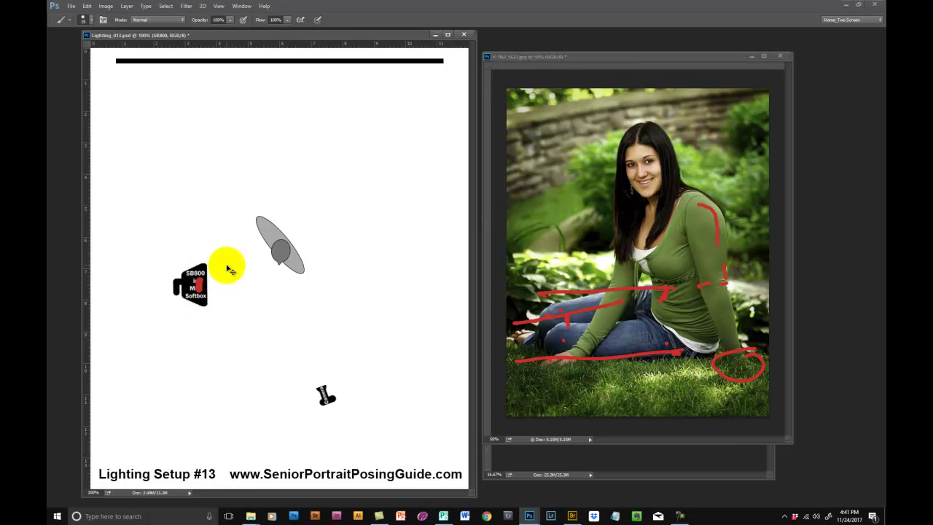
key("v")
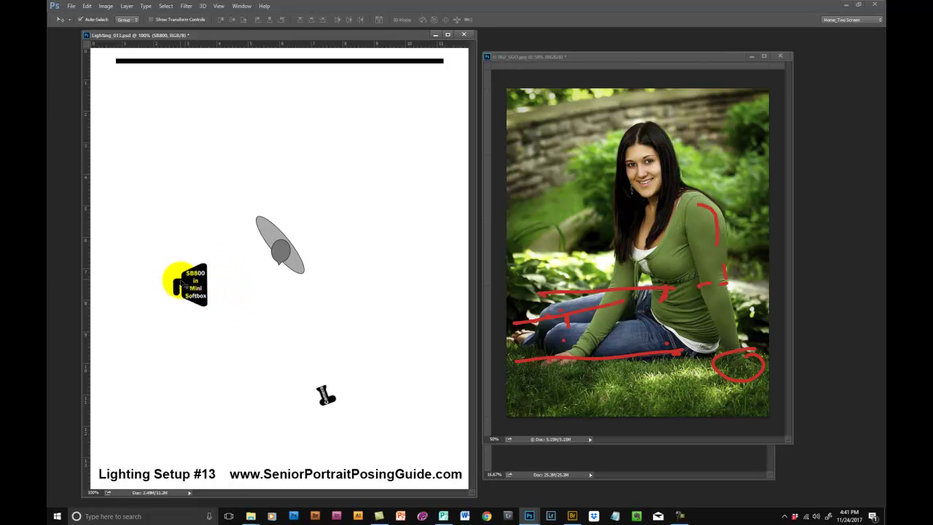
left_click_drag(178, 281, 207, 290)
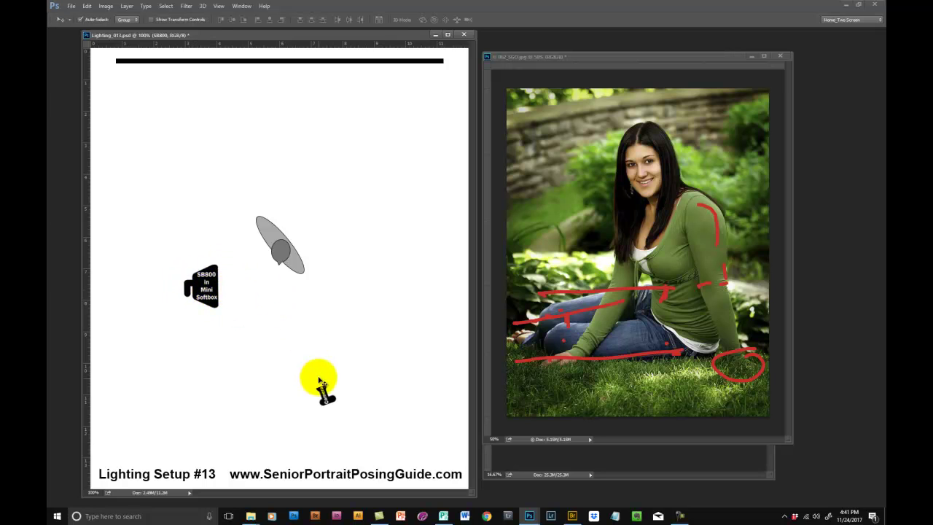
left_click_drag(320, 394, 329, 384)
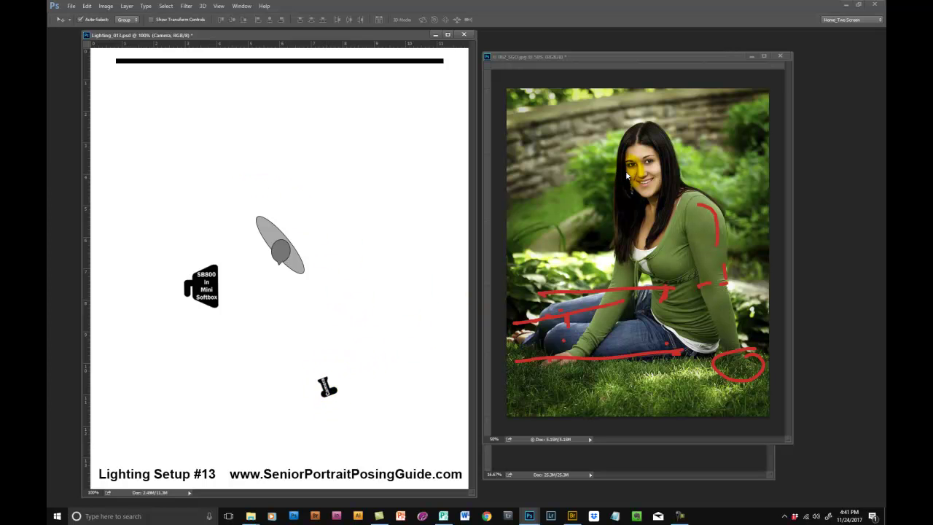
left_click(624, 454)
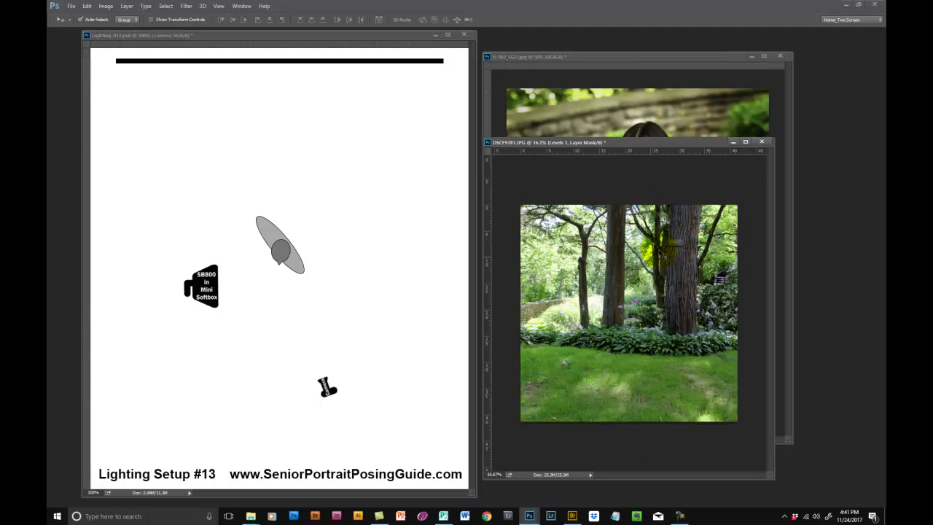
left_click(707, 71)
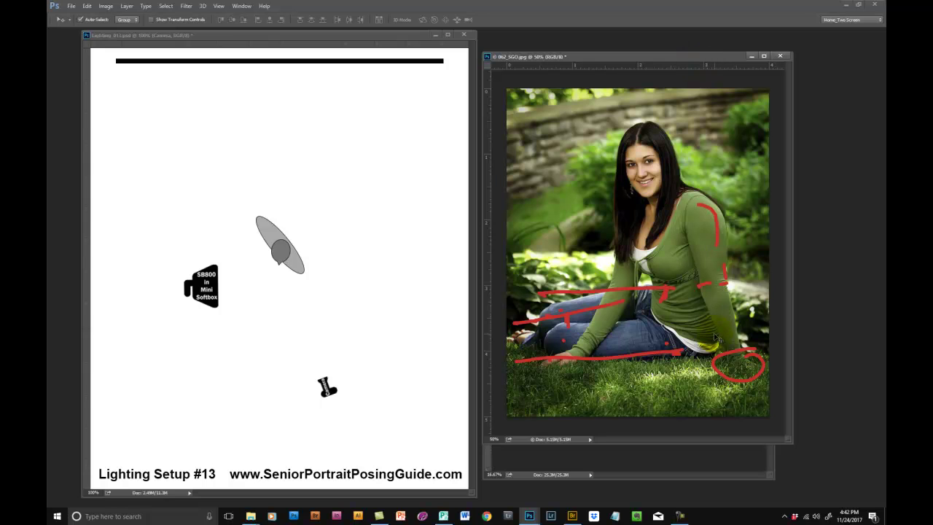